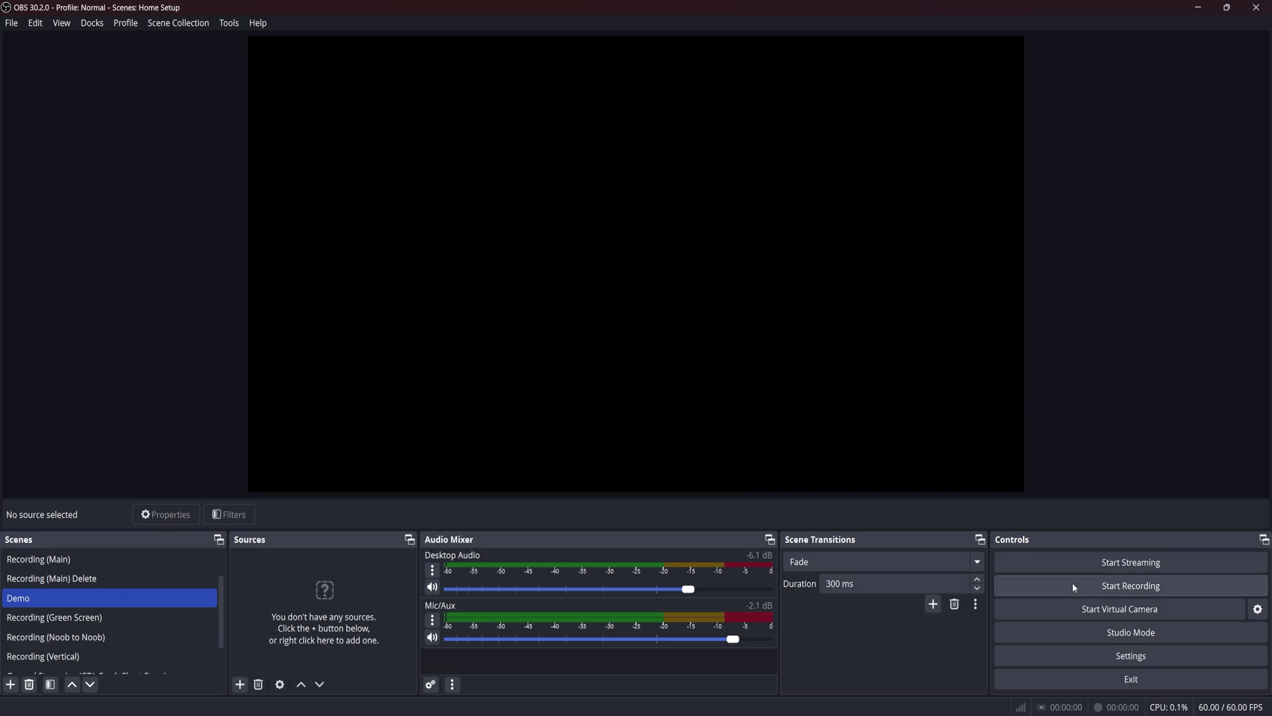
Step: Set the base canvas resolution to 2560x1440 in the video settings
left_click(1140, 657)
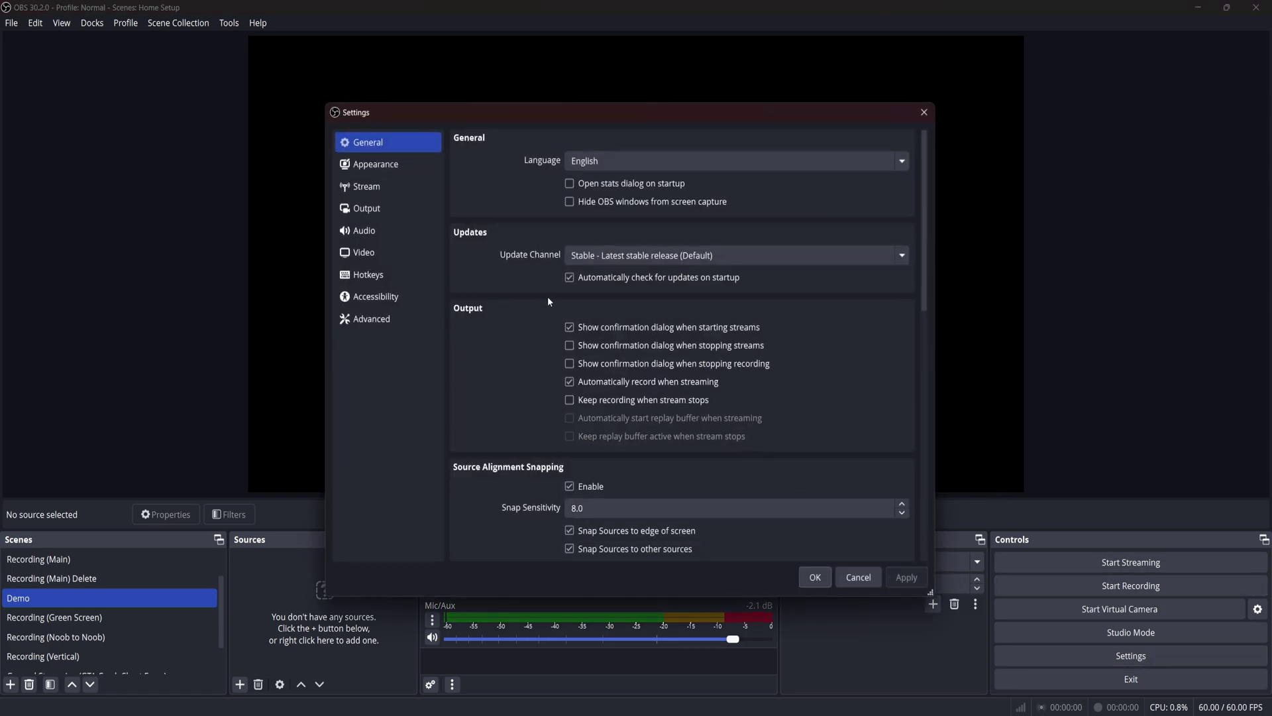
left_click(370, 254)
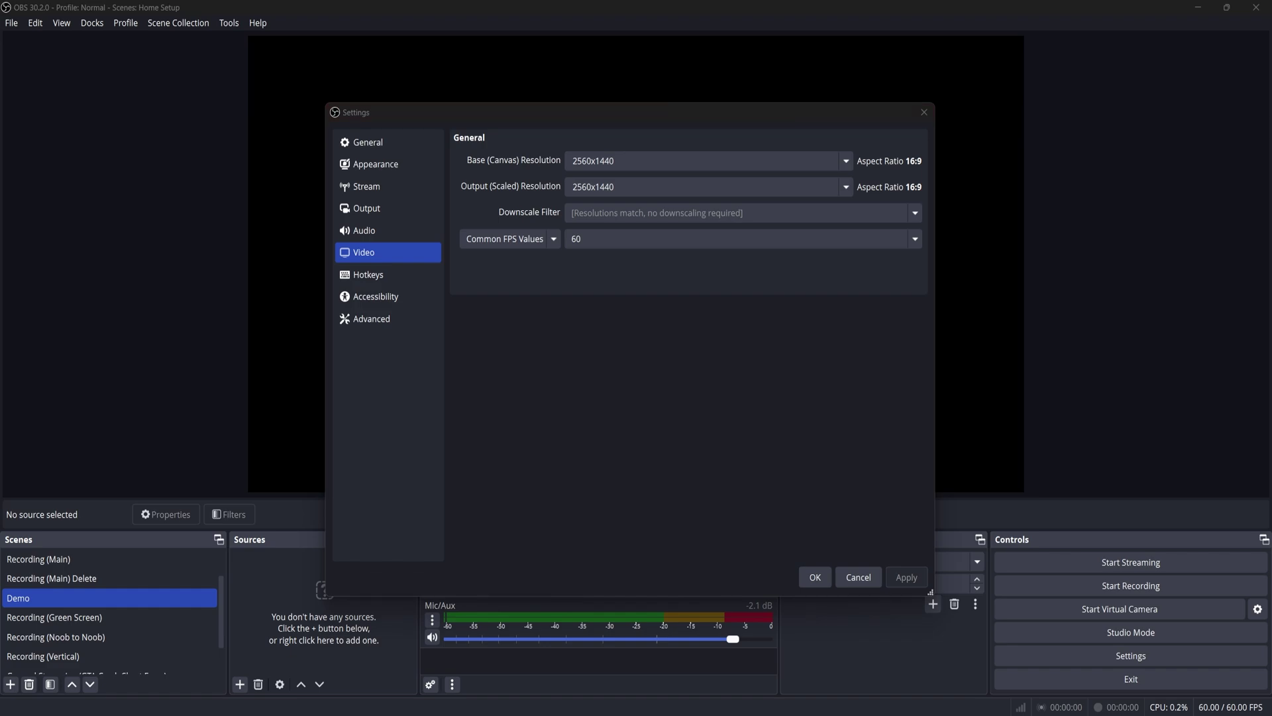
left_click(844, 162)
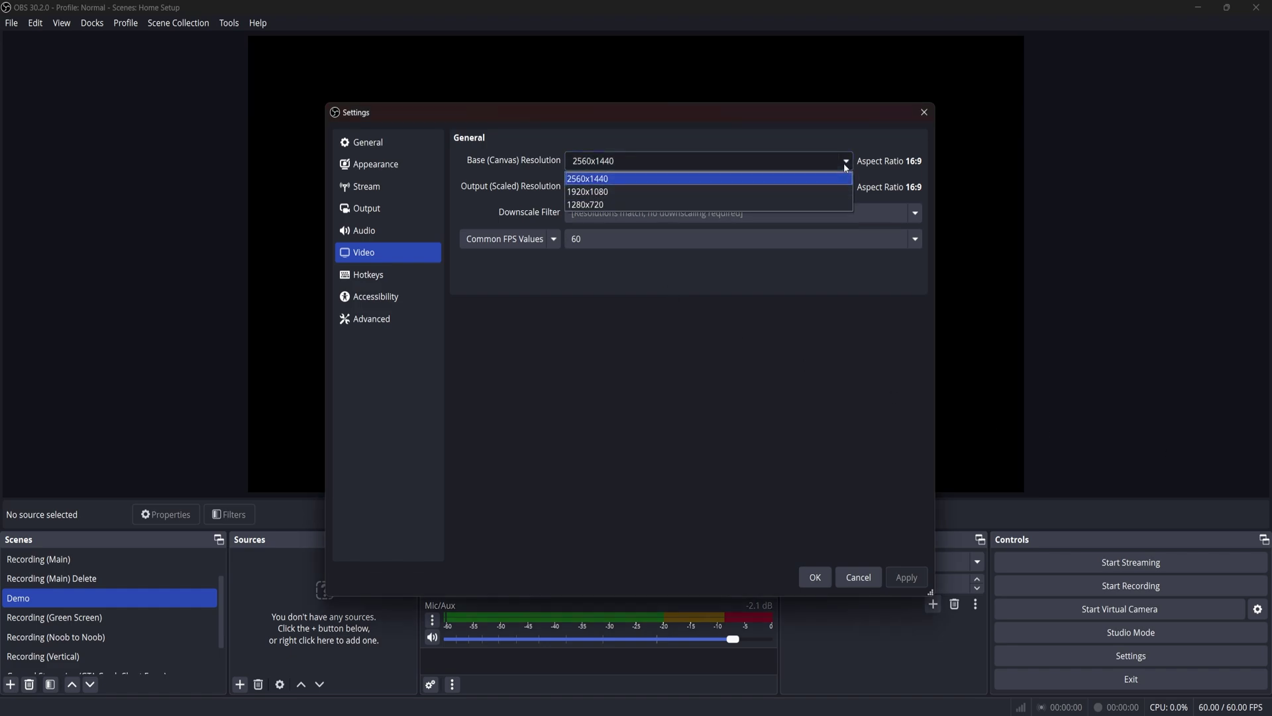
left_click(726, 179)
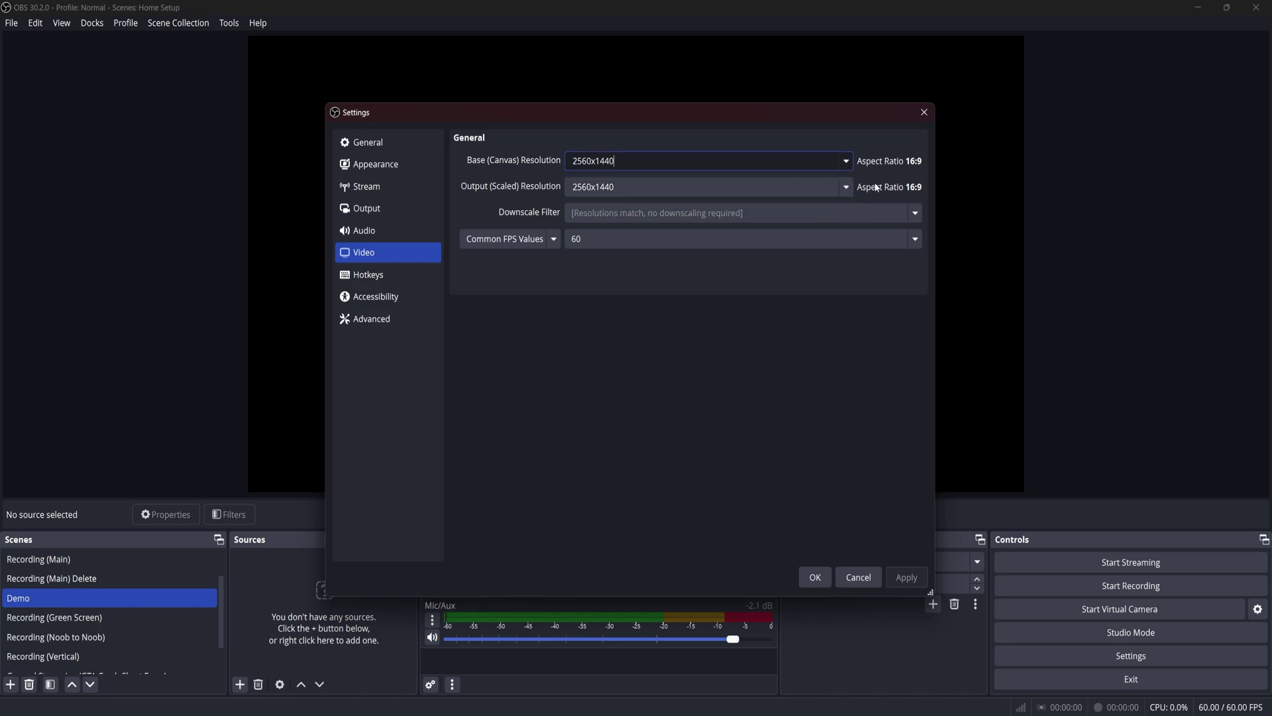
Step: Try an output resolution of 1920x1080 with the Bicubic (Sharpened scaling, 16 samples) downscale filter
left_click(847, 189)
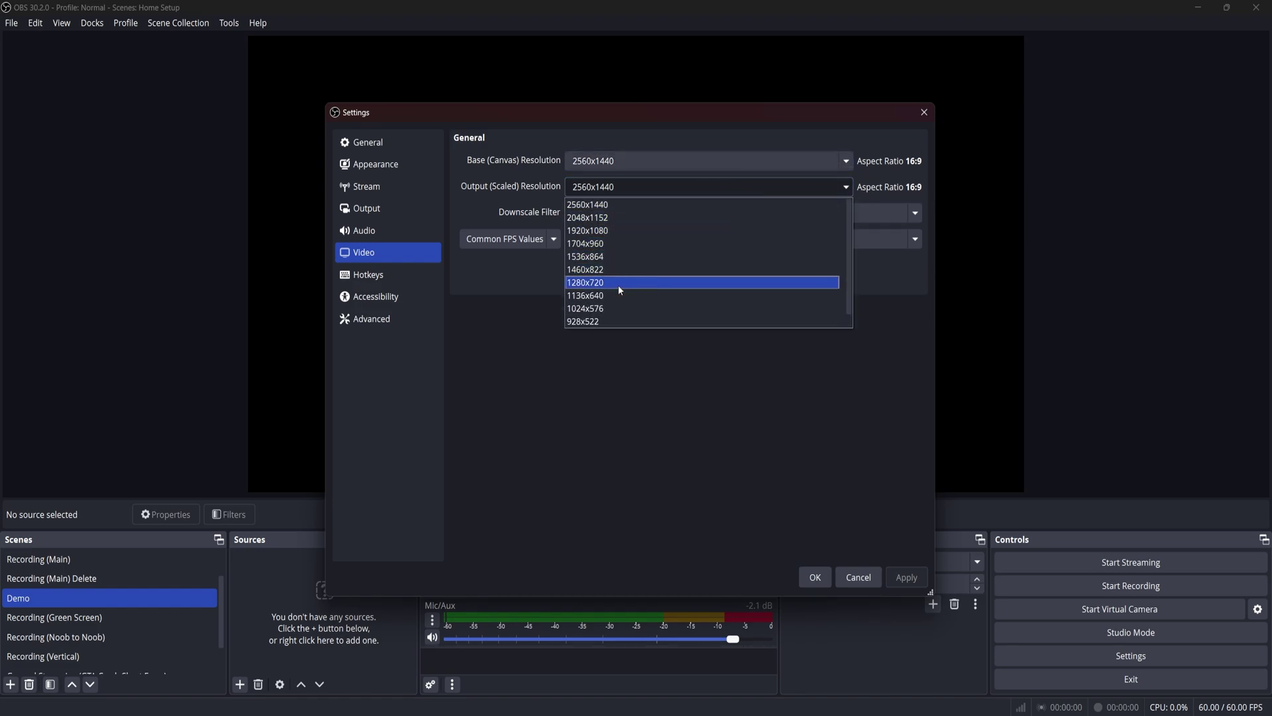
left_click(622, 233)
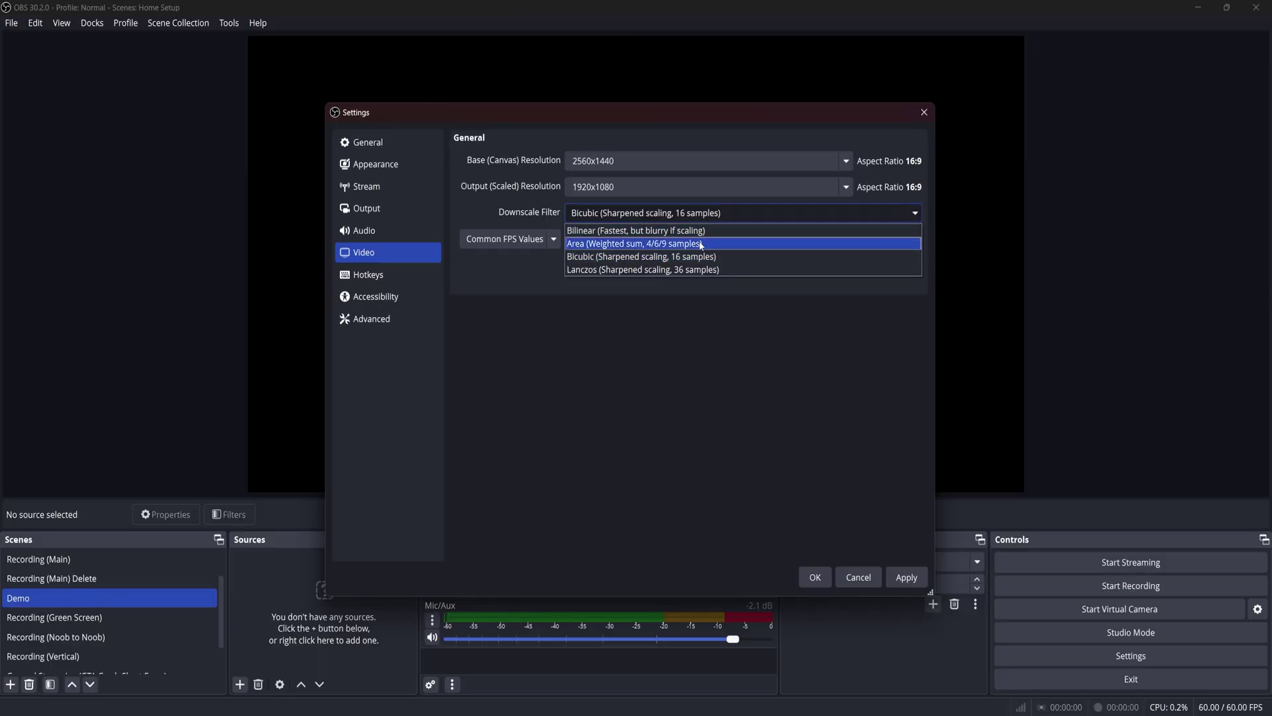
left_click(677, 261)
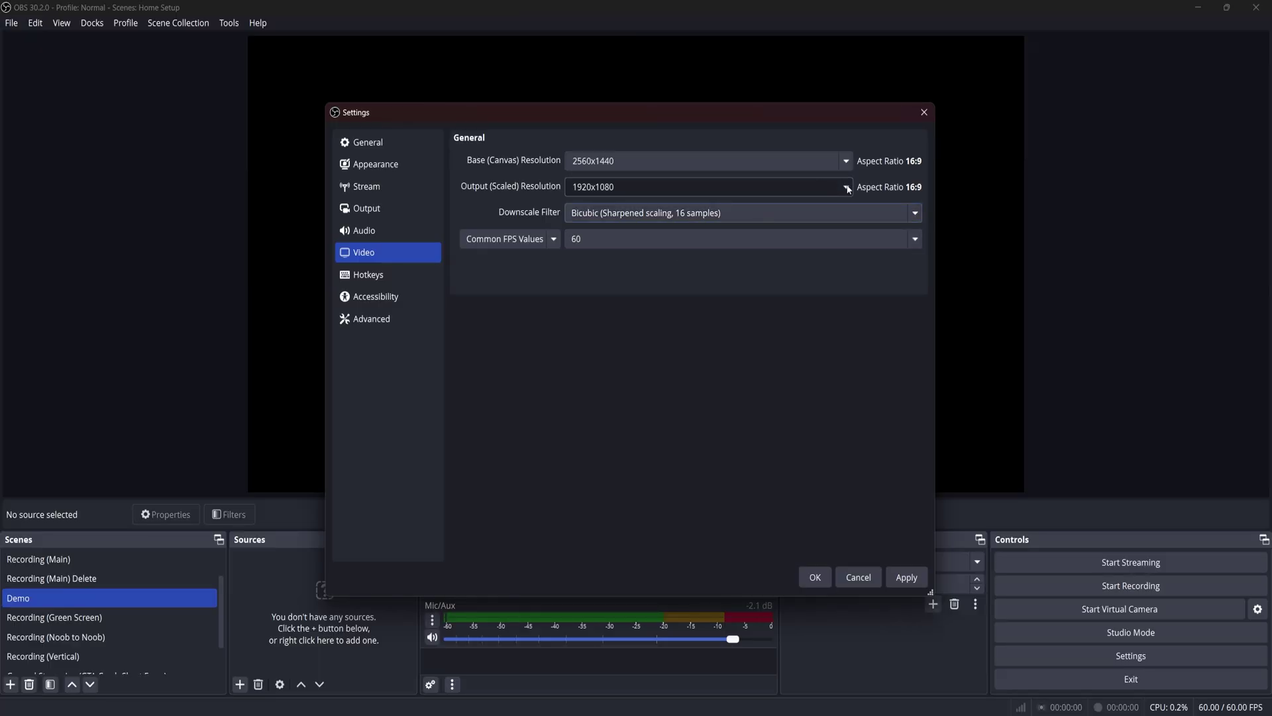
Step: Set the scaled output resolution to 2560x1440 and the frame rate to 60 FPS
left_click(846, 187)
left_click(740, 205)
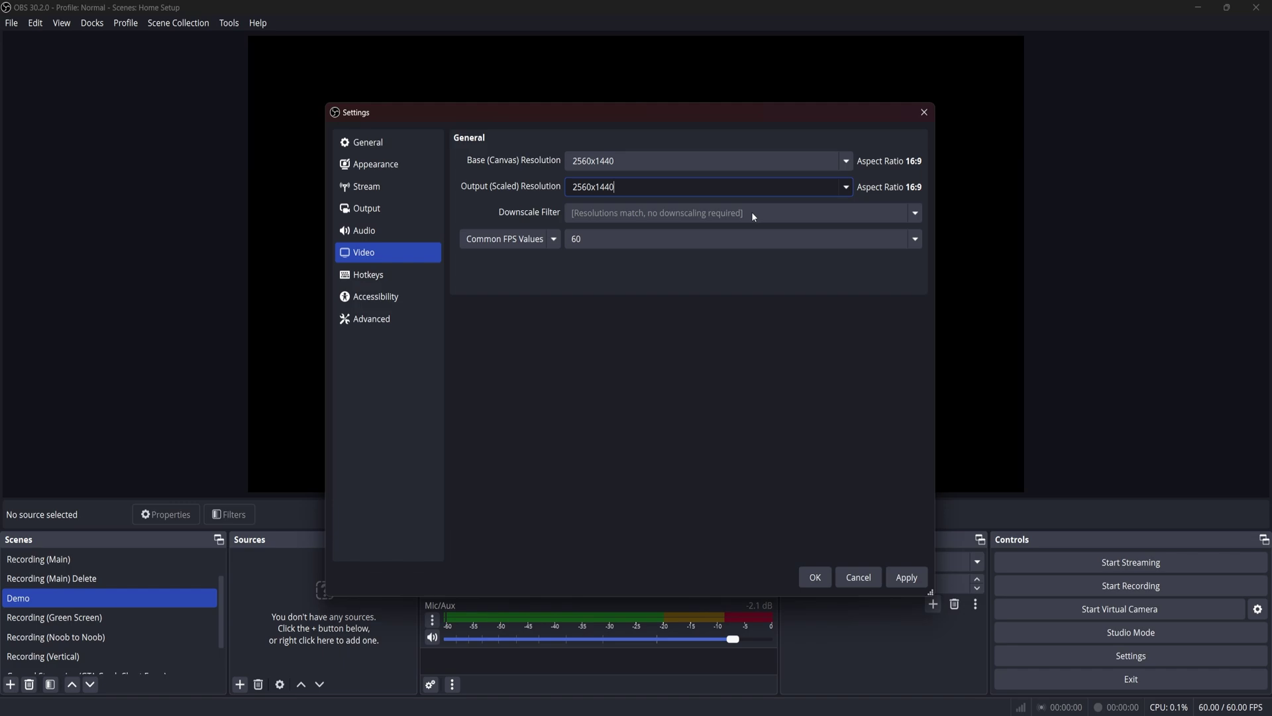
left_click(913, 240)
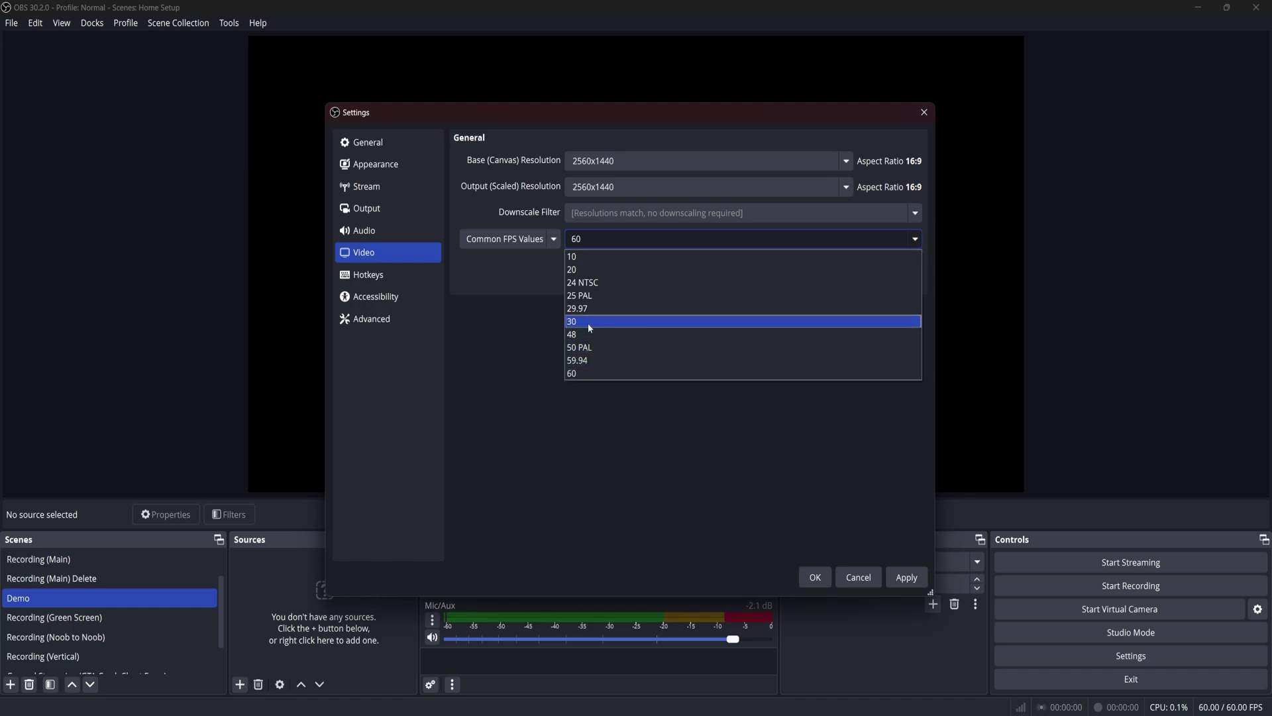
left_click(589, 375)
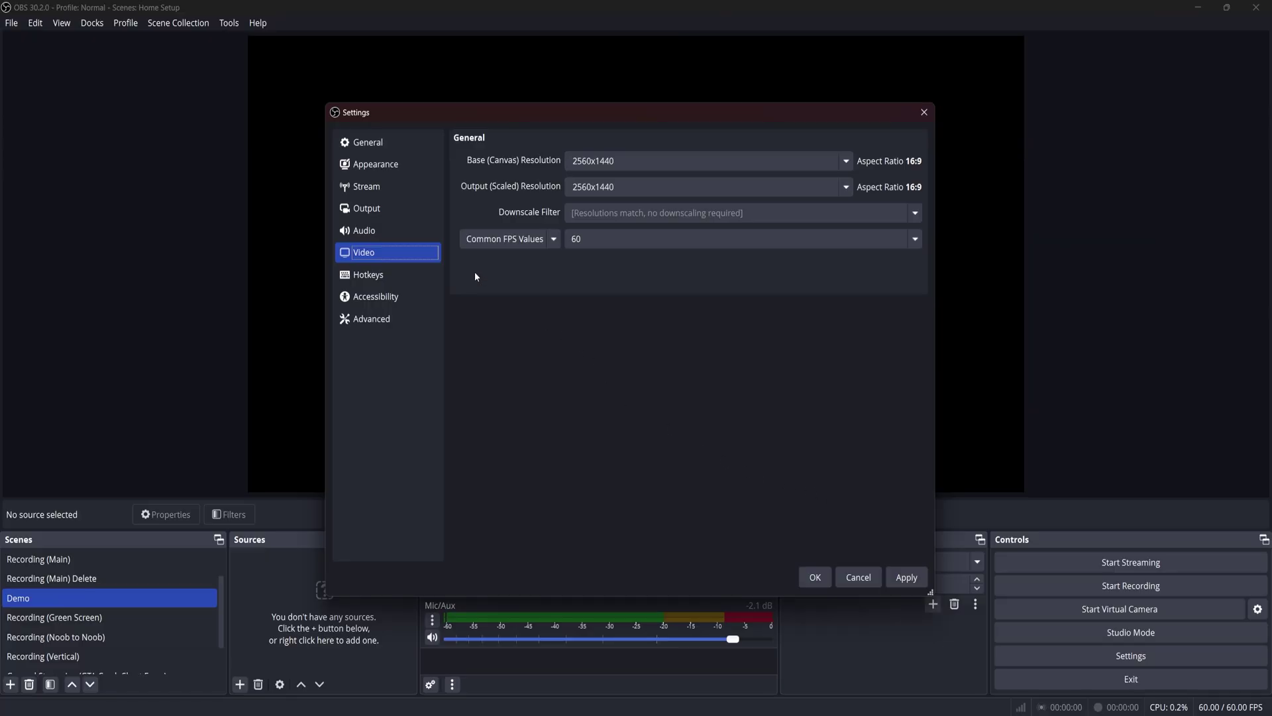
Step: Switch the output mode to Advanced and choose MPEG-4 (.mp4) as the recording format
left_click(366, 208)
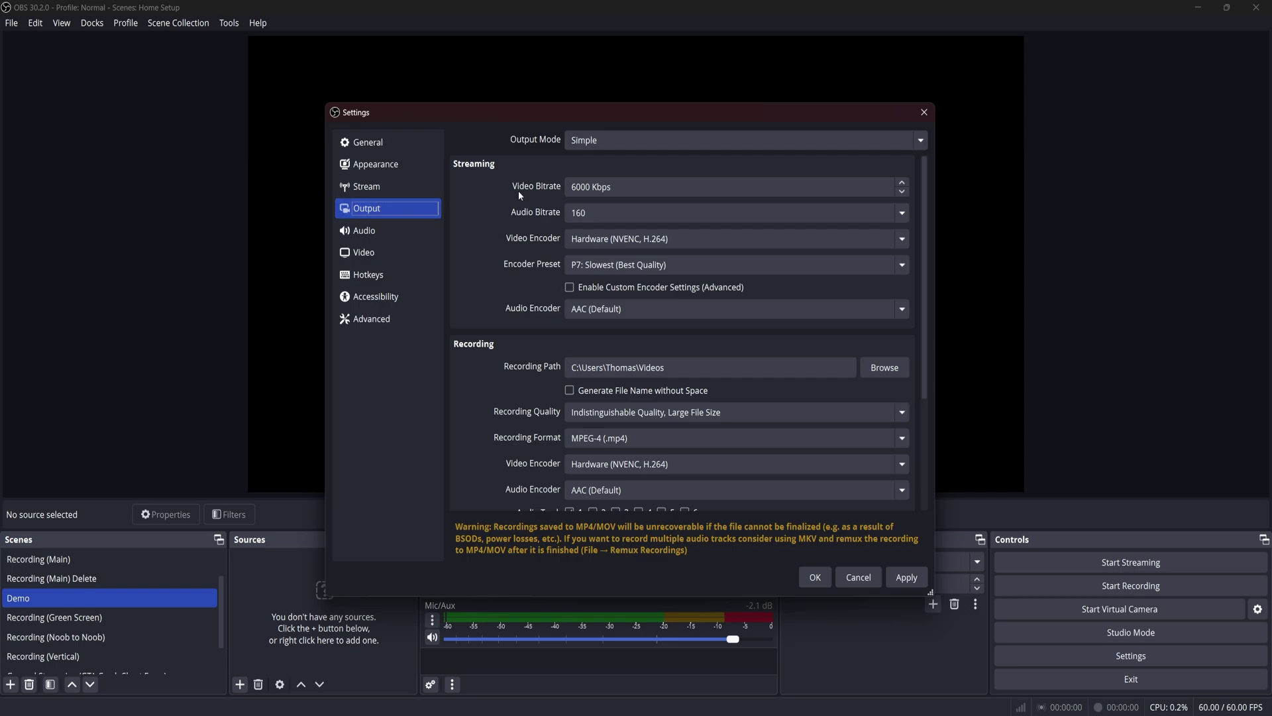
left_click(694, 138)
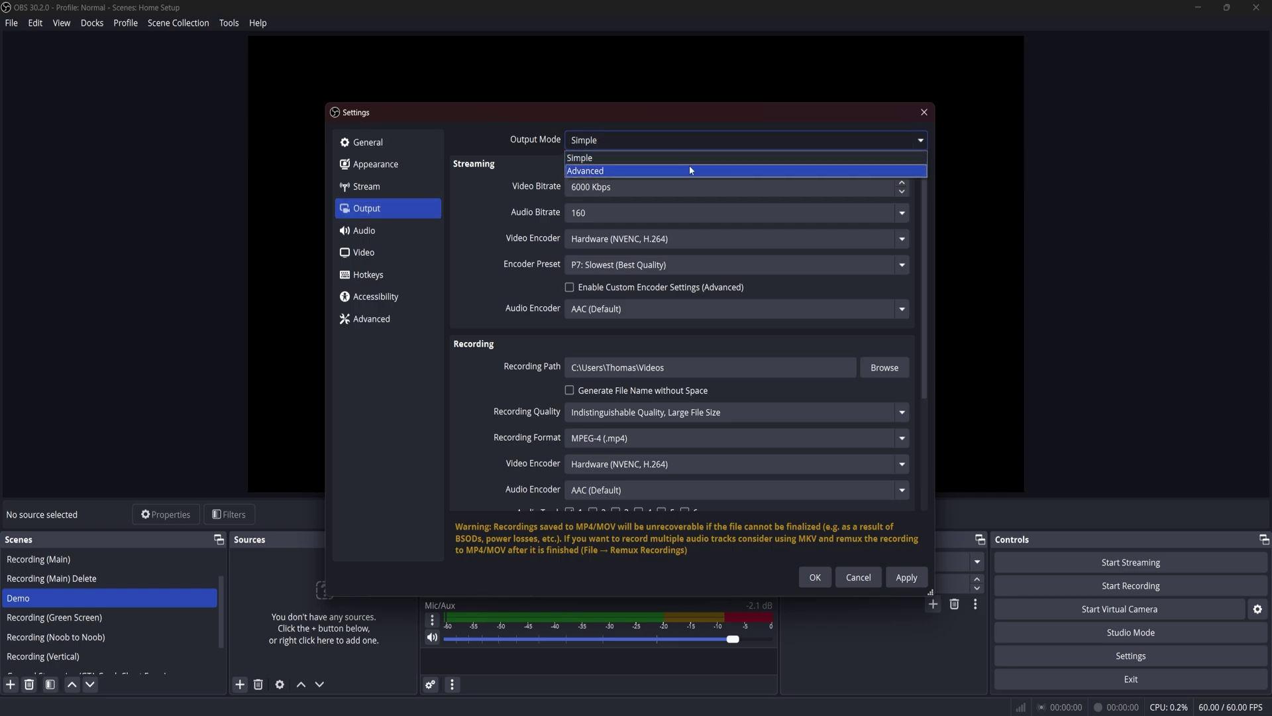
left_click(690, 171)
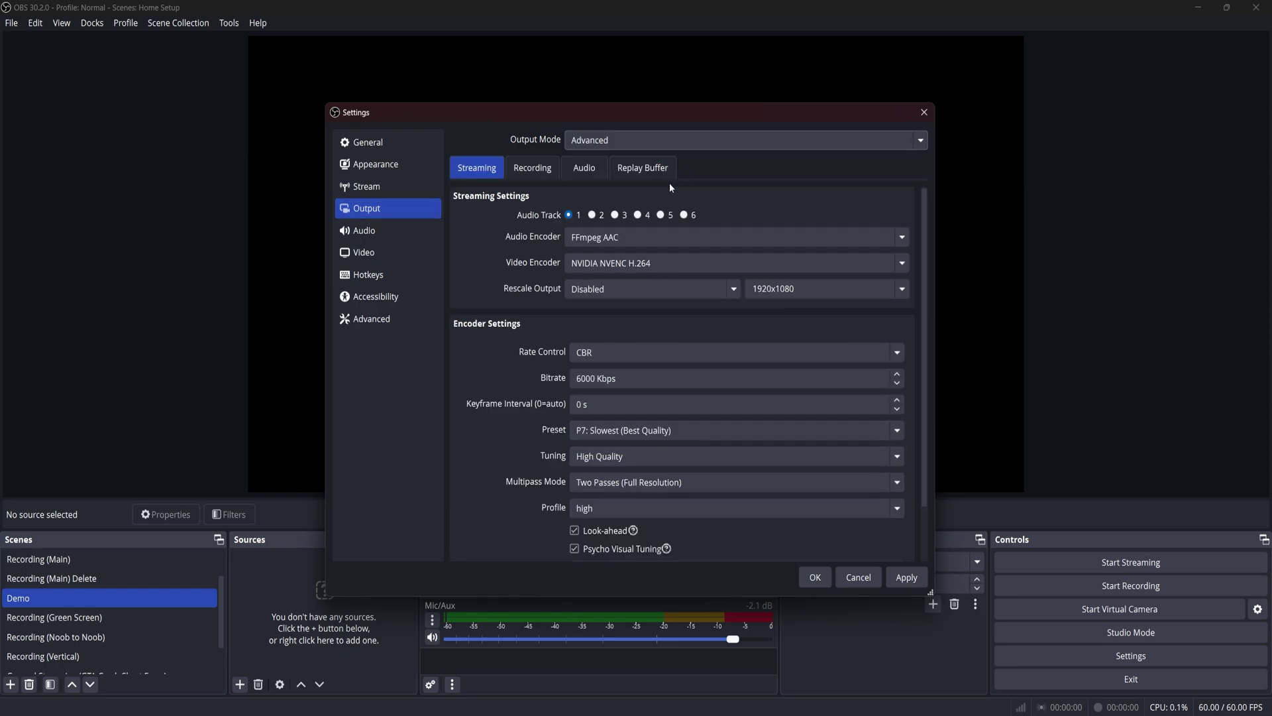
left_click(533, 167)
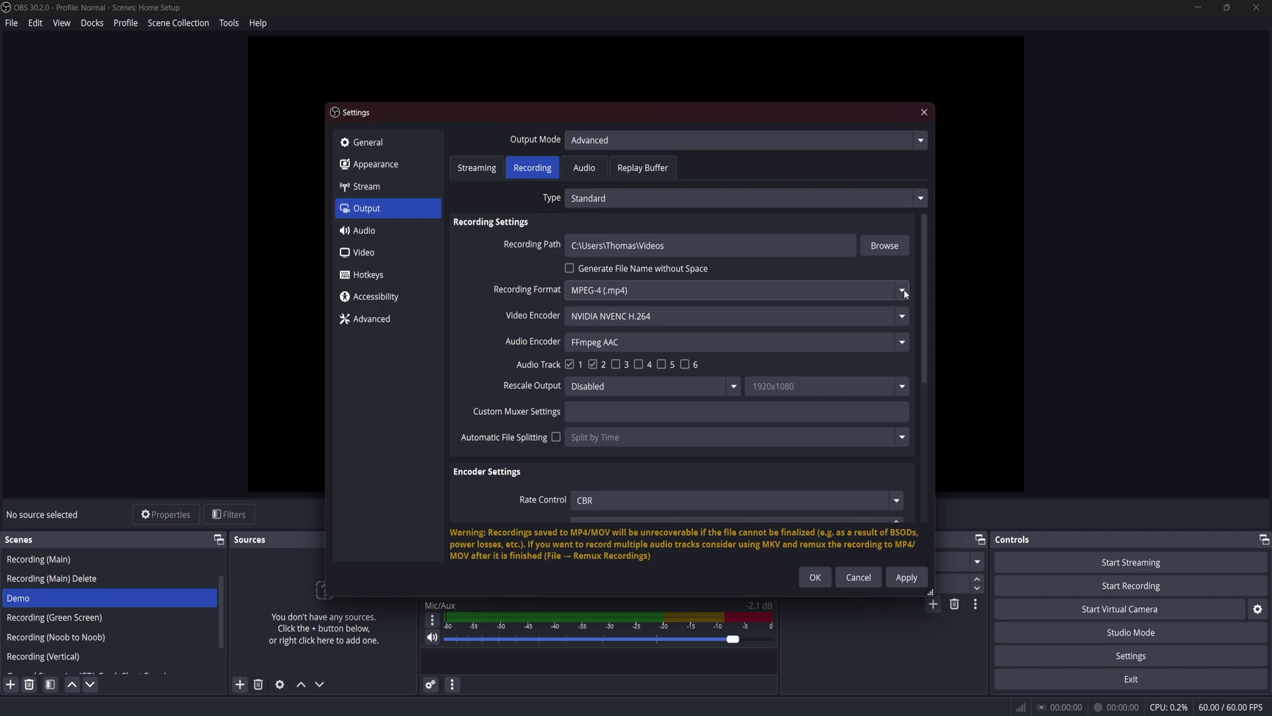
left_click(903, 291)
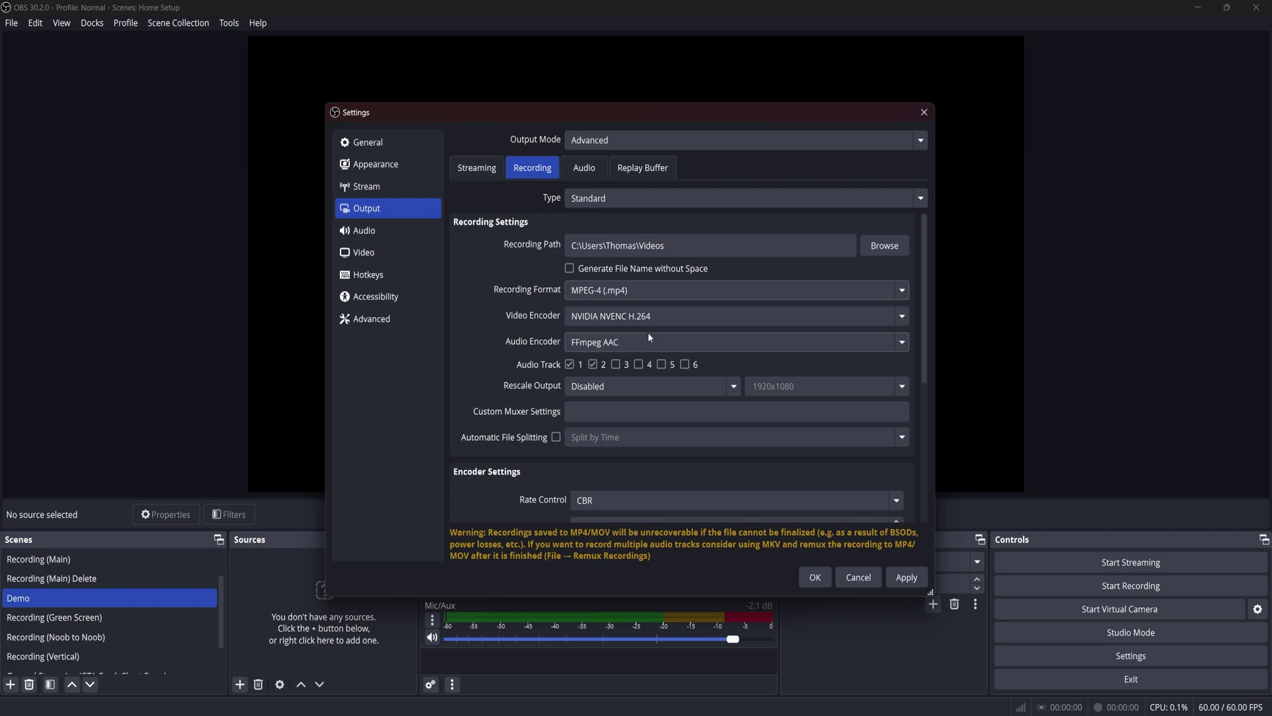
Step: Set the recording's video encoder to NVIDIA NVENC H.264 and its audio encoder to FFmpeg AAC
left_click(901, 316)
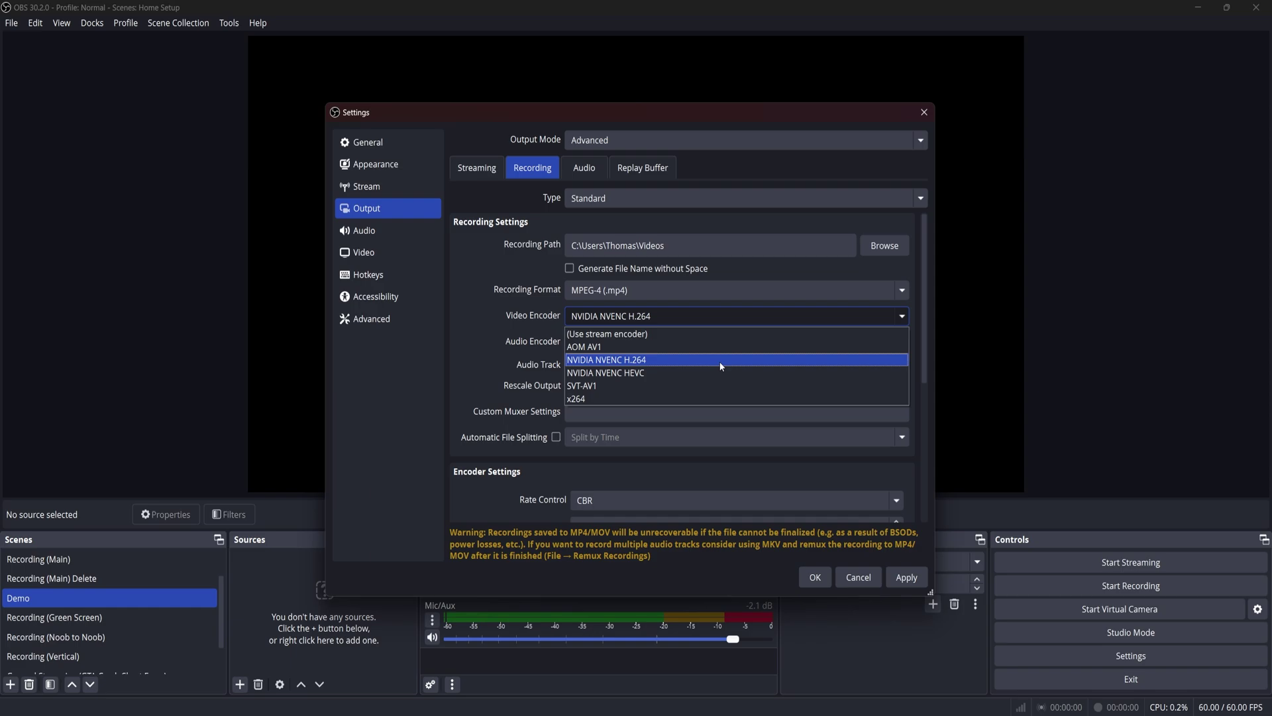
left_click(721, 360)
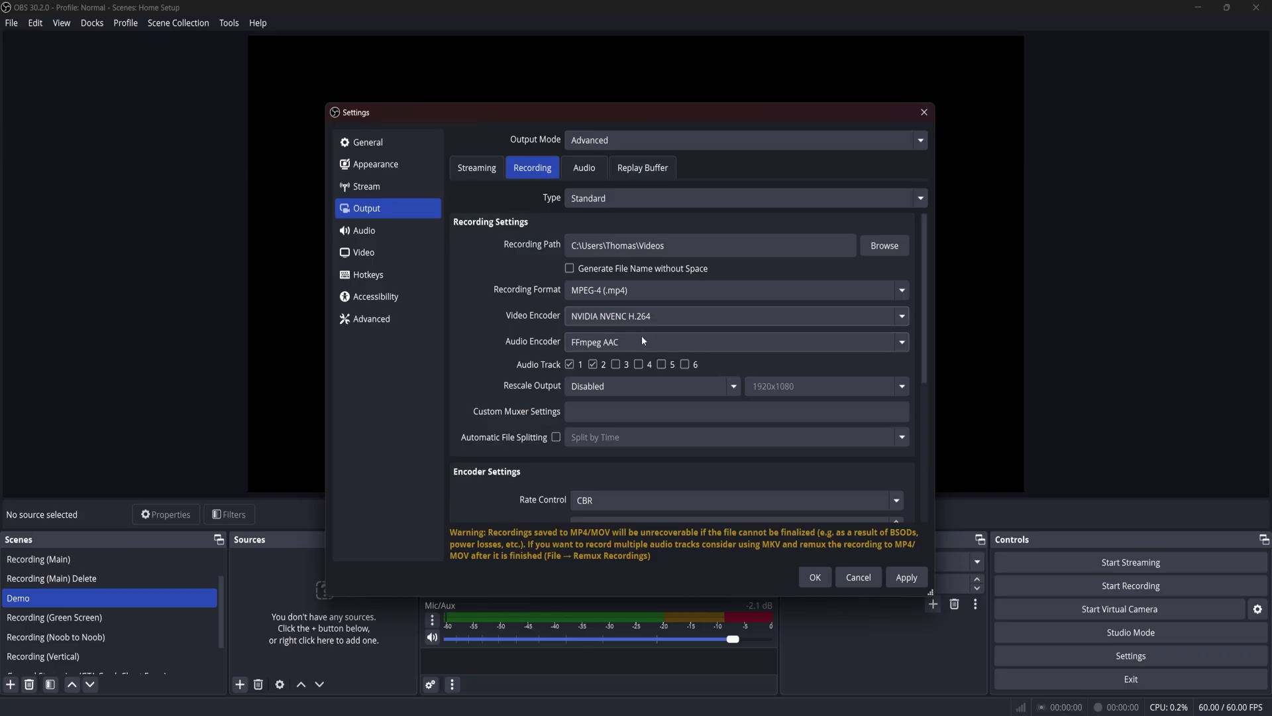
left_click(642, 341)
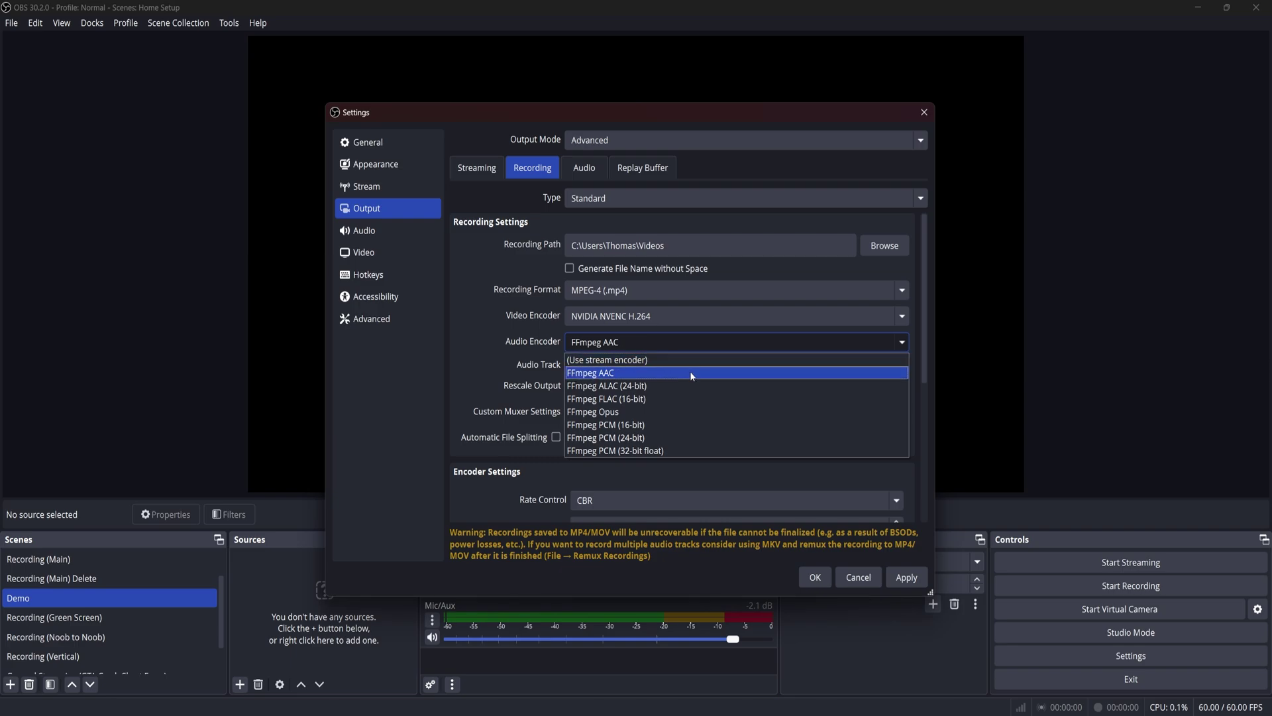
left_click(690, 372)
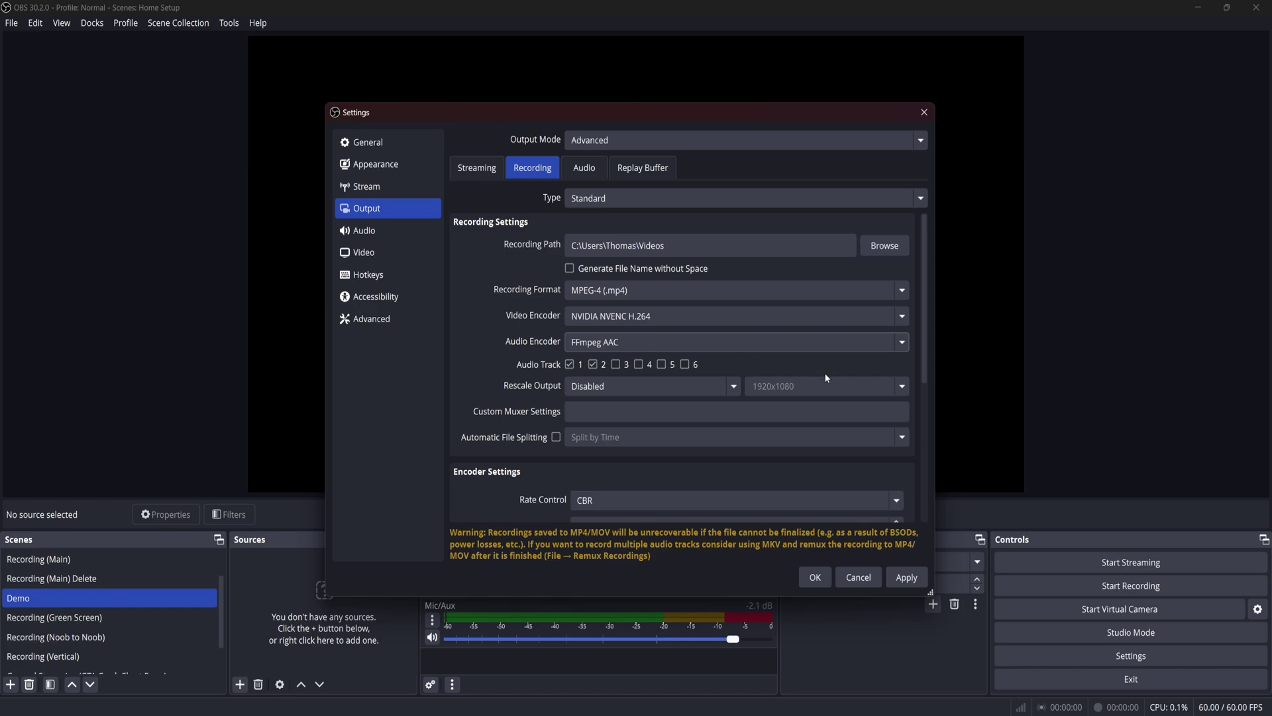
Step: Examine the rate control options in the recording's encoder settings
scroll(826, 378, "down", 6)
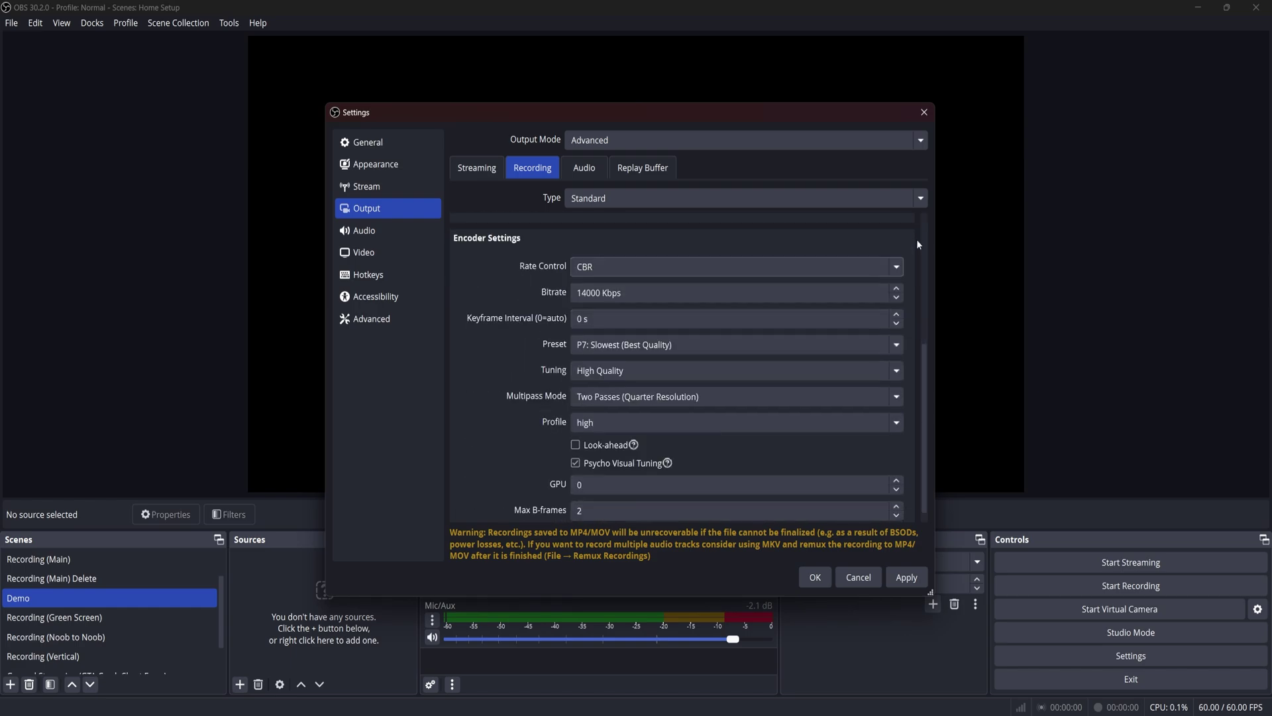
scroll(923, 358, "down", 1)
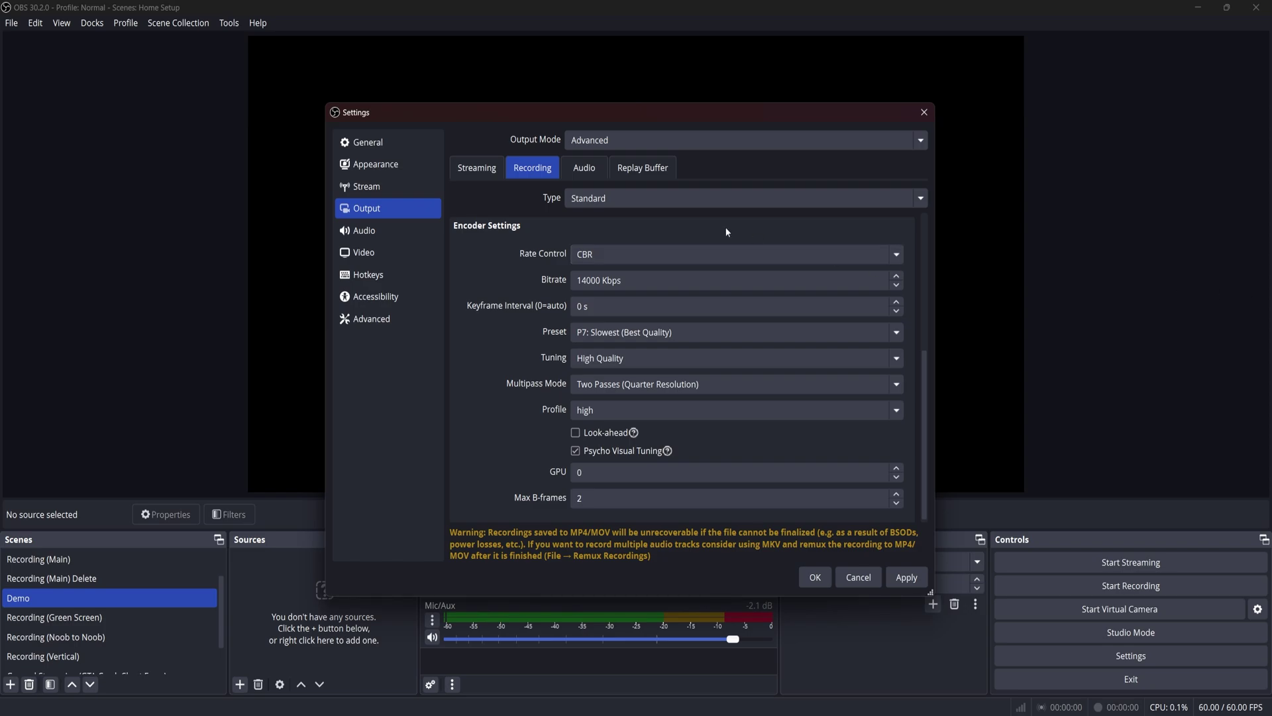
left_click(897, 254)
left_click(897, 255)
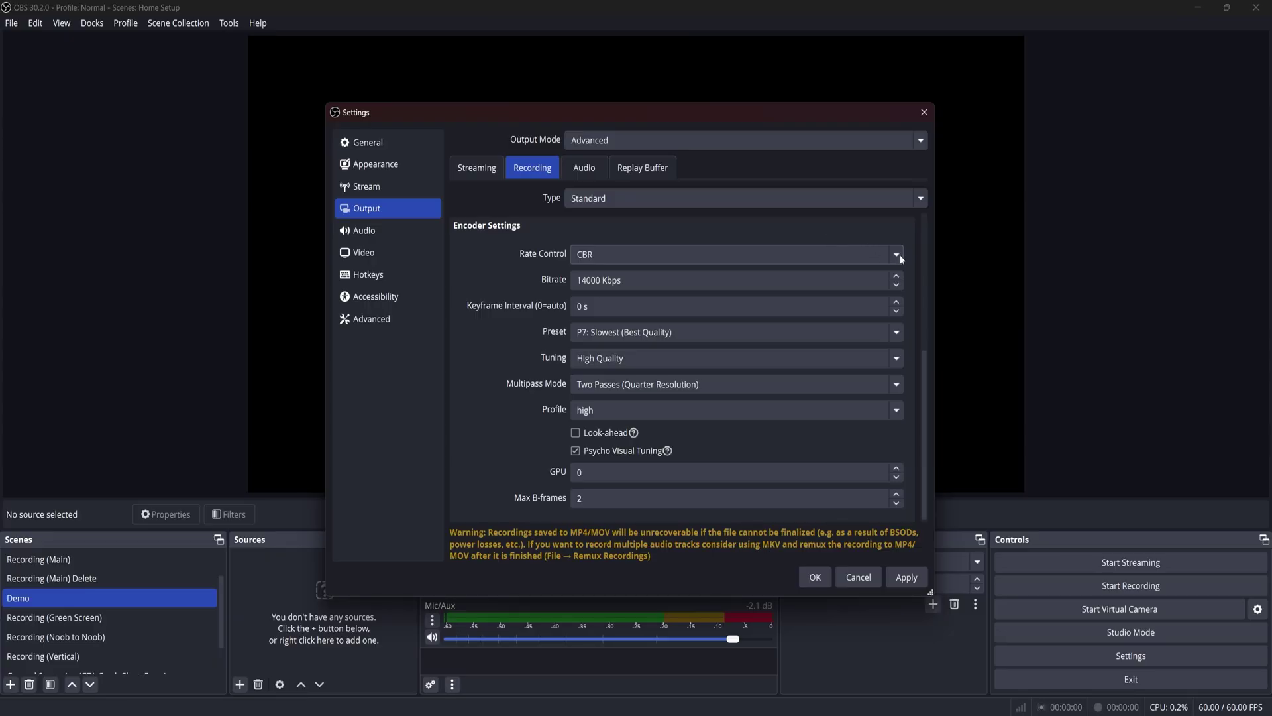
left_click(897, 256)
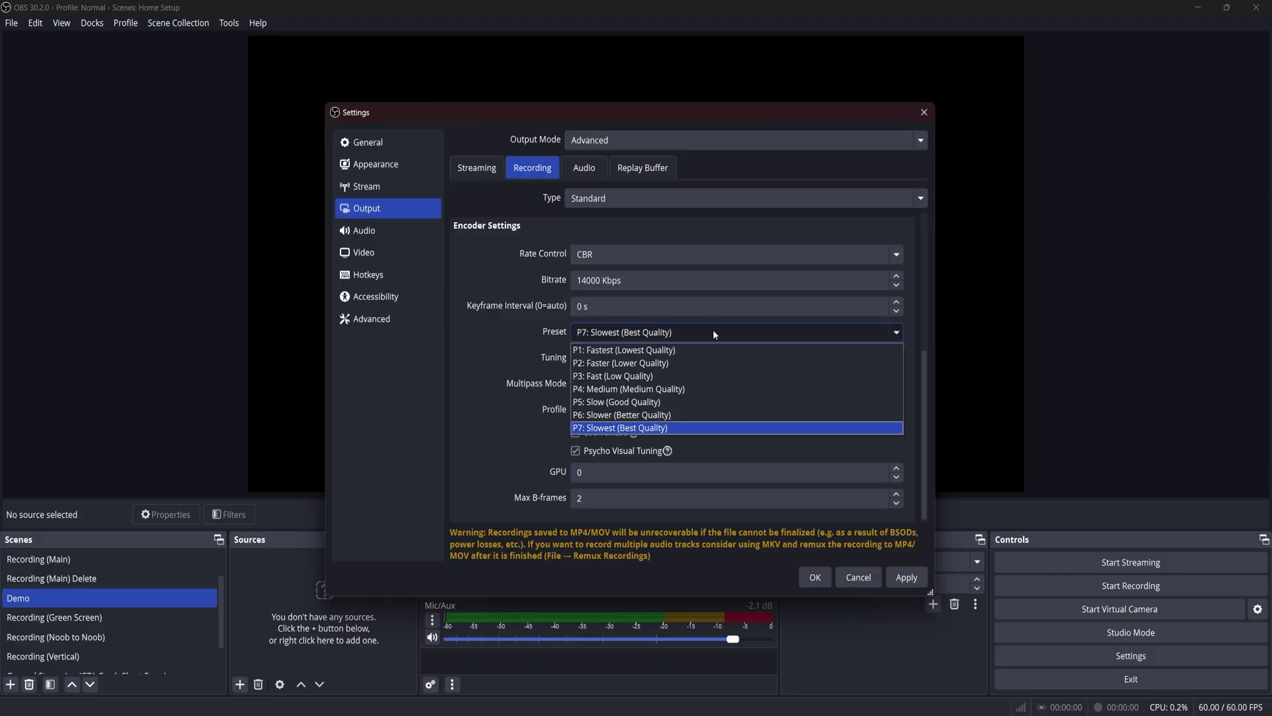
Step: Set the recording encoder preset to P7: Slowest (Best Quality)
left_click(710, 333)
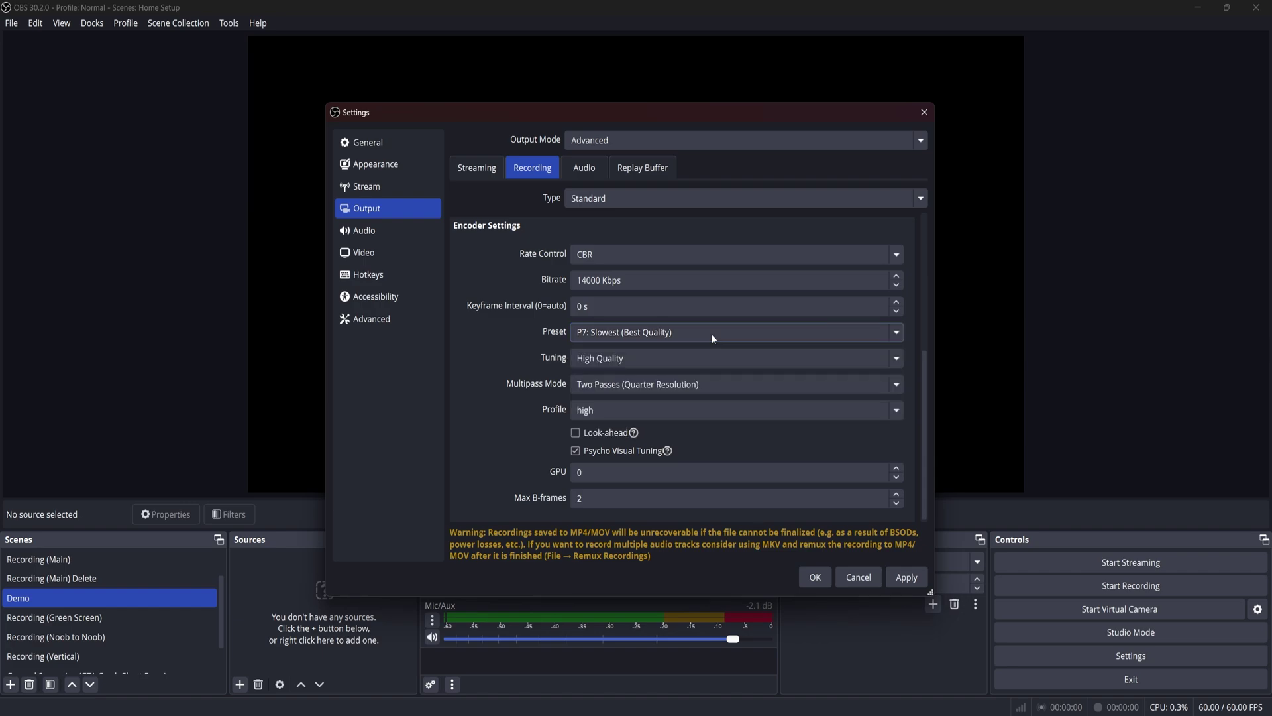
left_click(710, 332)
left_click(694, 428)
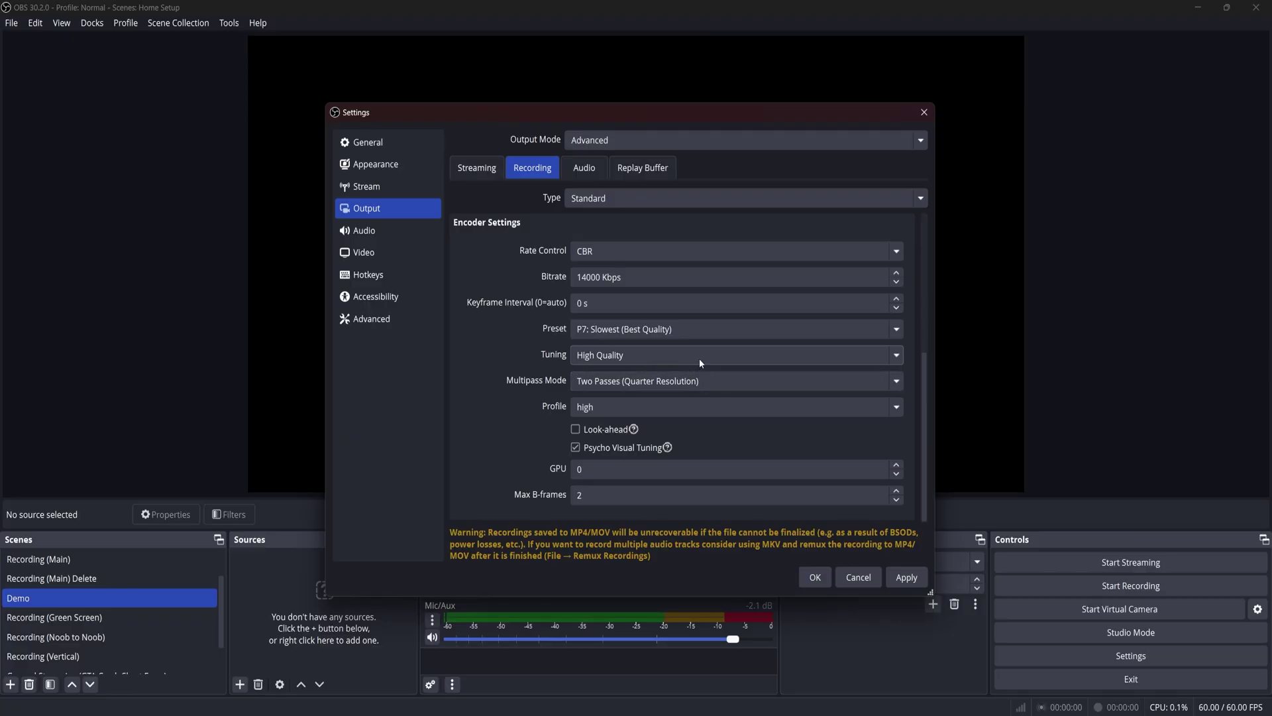
Step: Set the encoder tuning to High Quality and the multipass mode to Two Passes (Quarter Resolution)
left_click(701, 361)
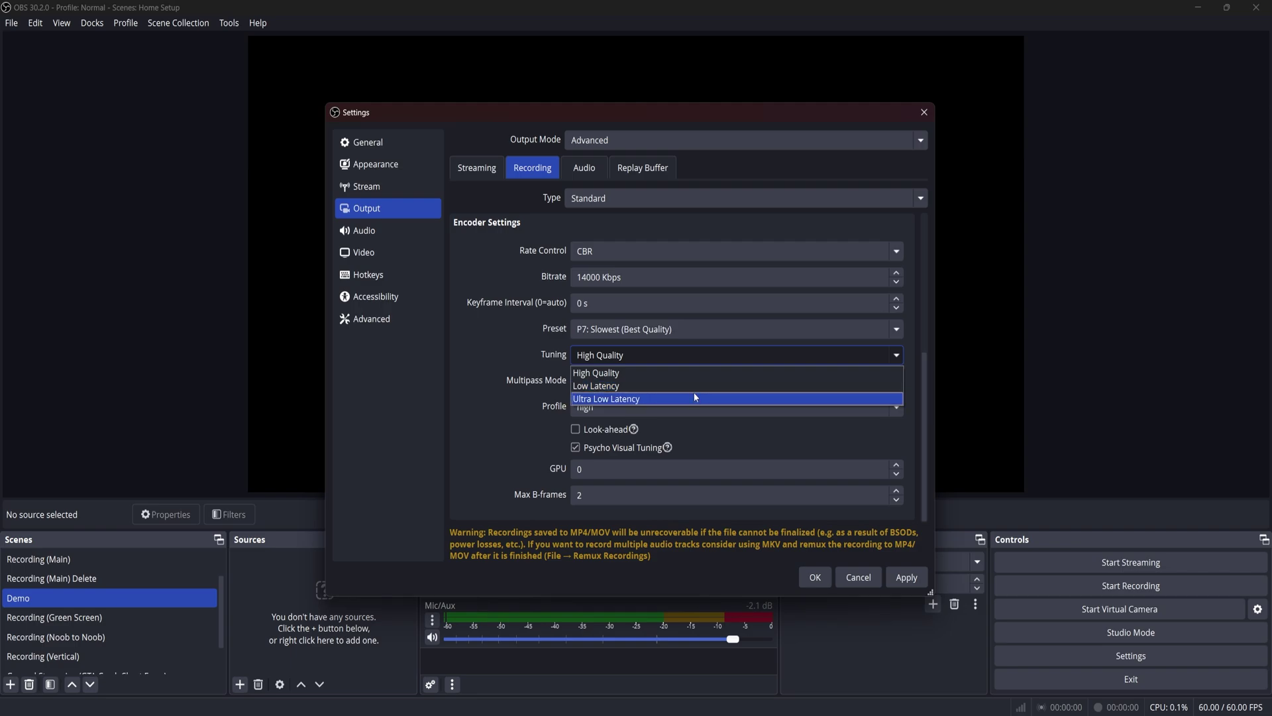
left_click(698, 372)
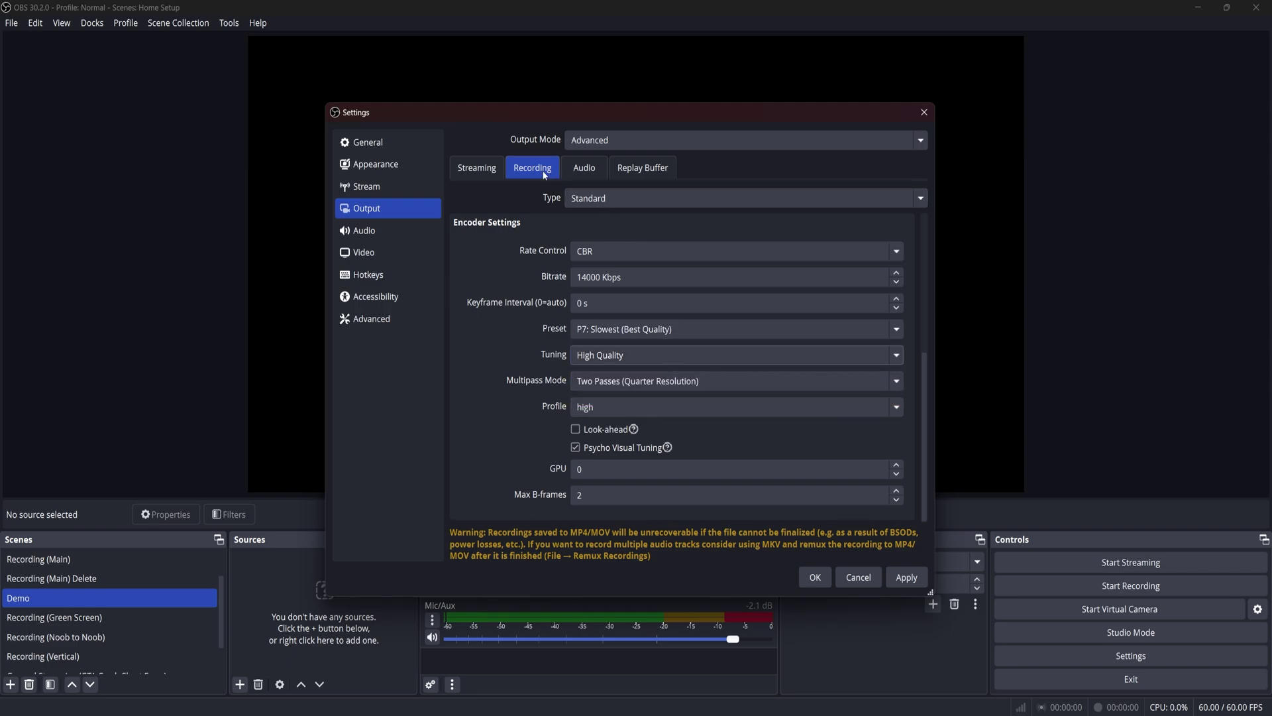
left_click(704, 387)
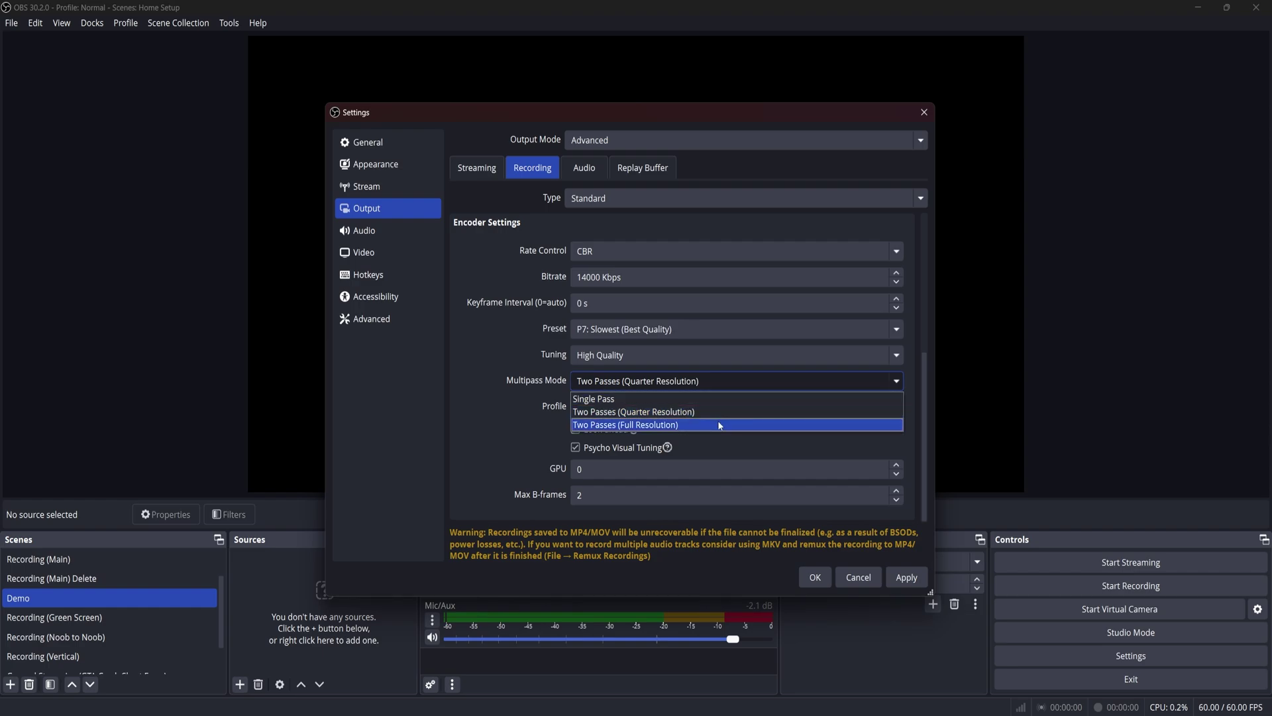
left_click(717, 413)
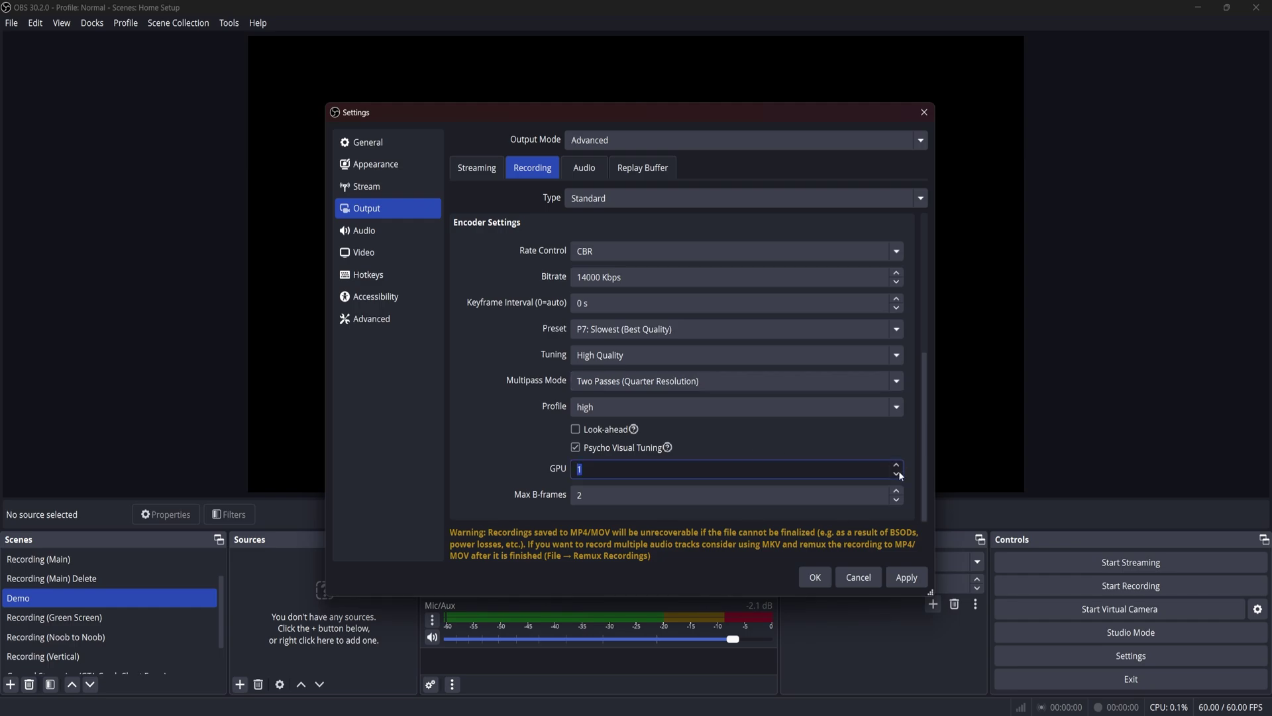
Step: Compare the GPU 0 and GPU 1 entries in Task Manager's performance view to identify the number for the encoder's GPU setting
left_click(855, 444)
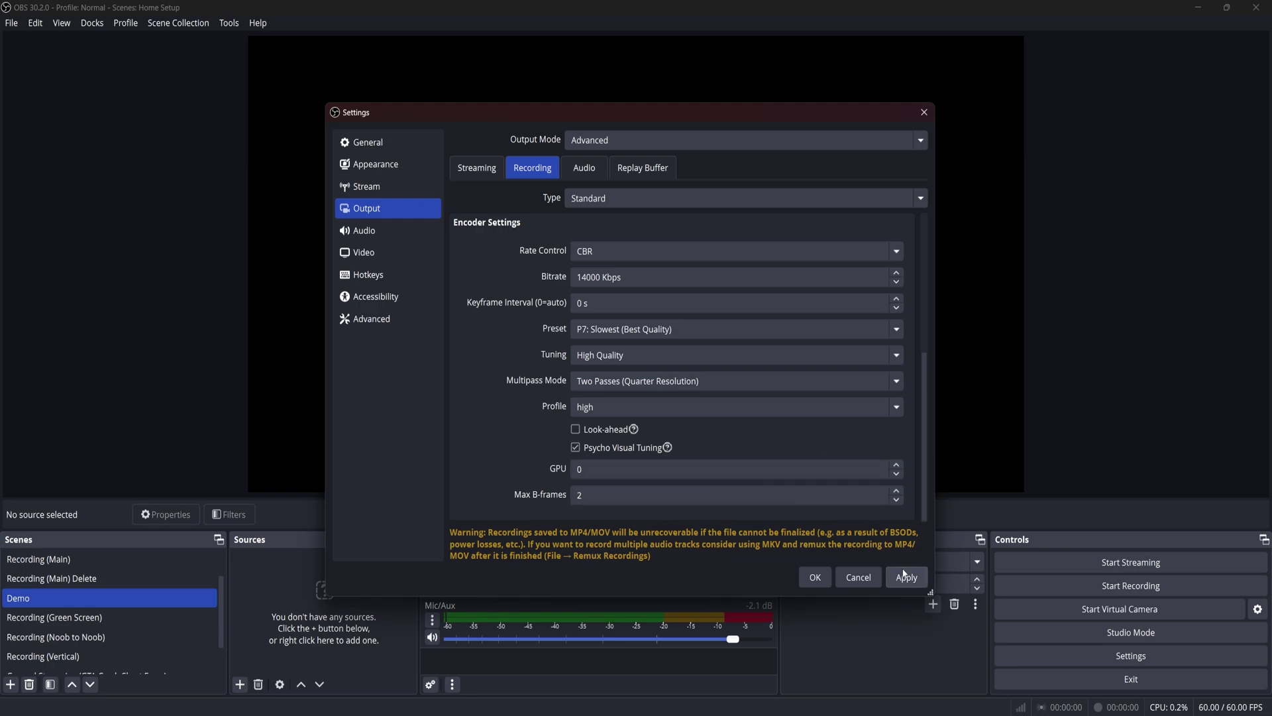
key("ctrl+shift+Escape")
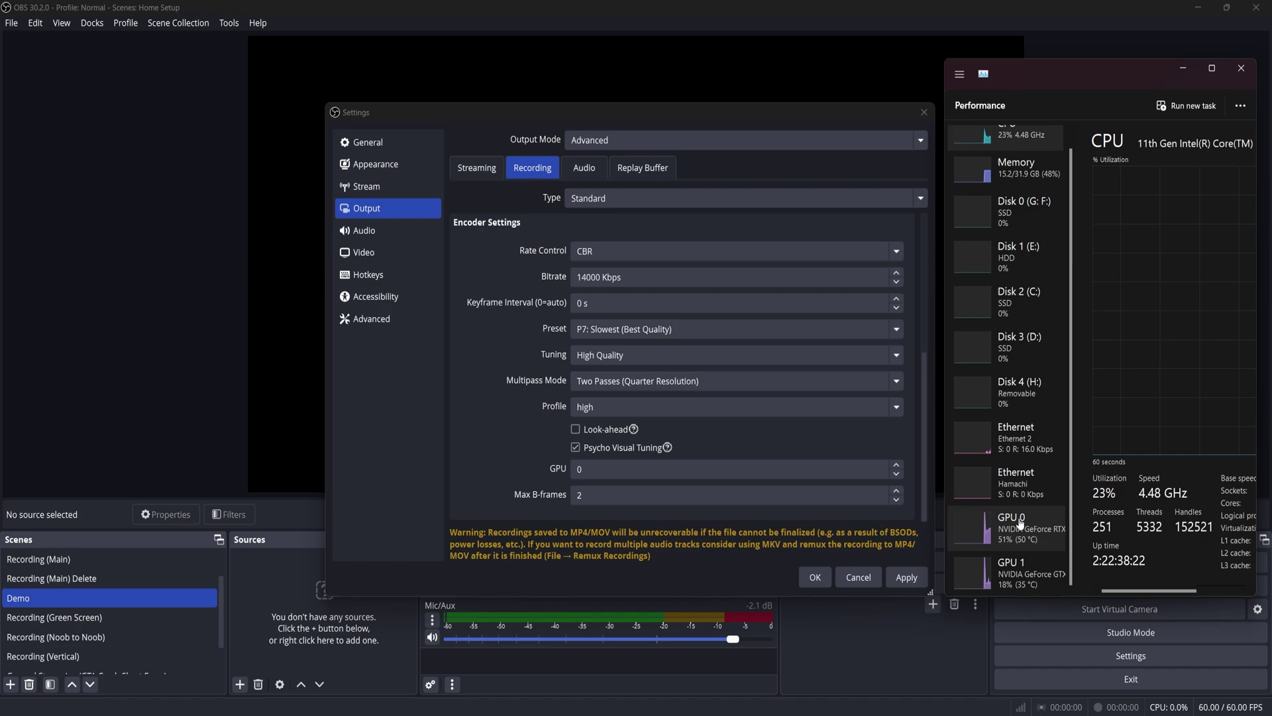
left_click(1020, 524)
left_click(976, 570)
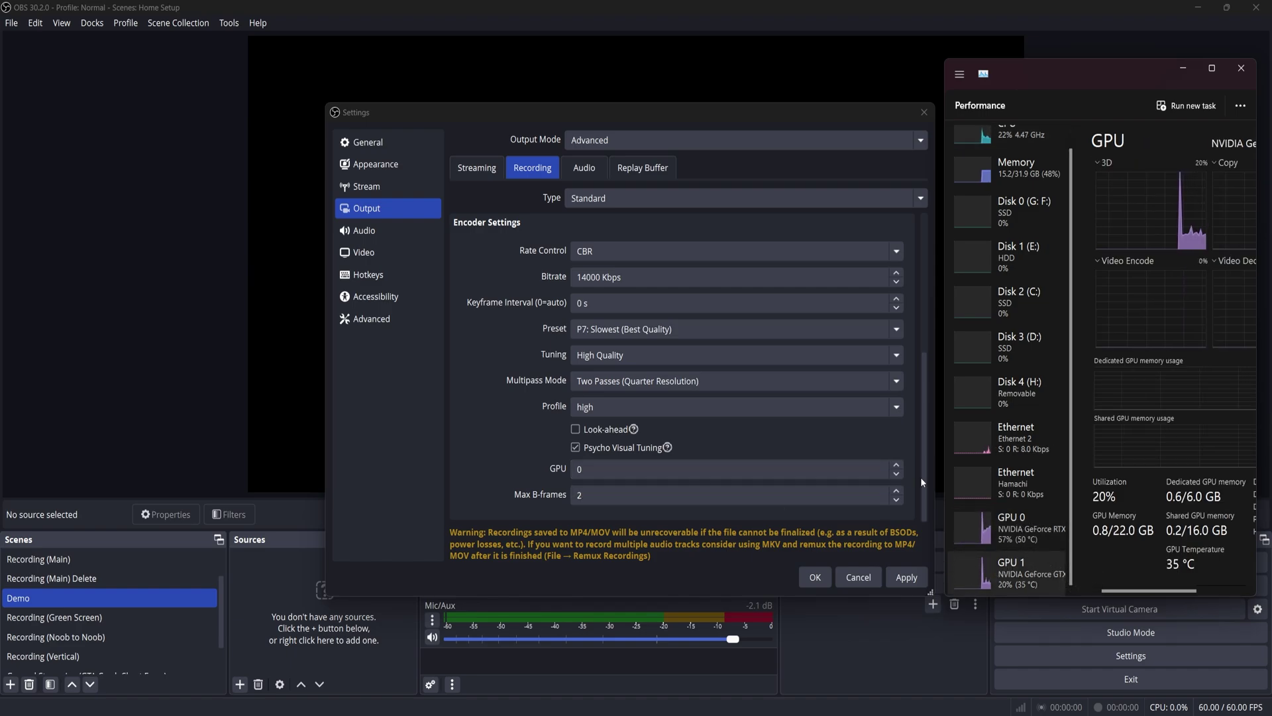
left_click(895, 465)
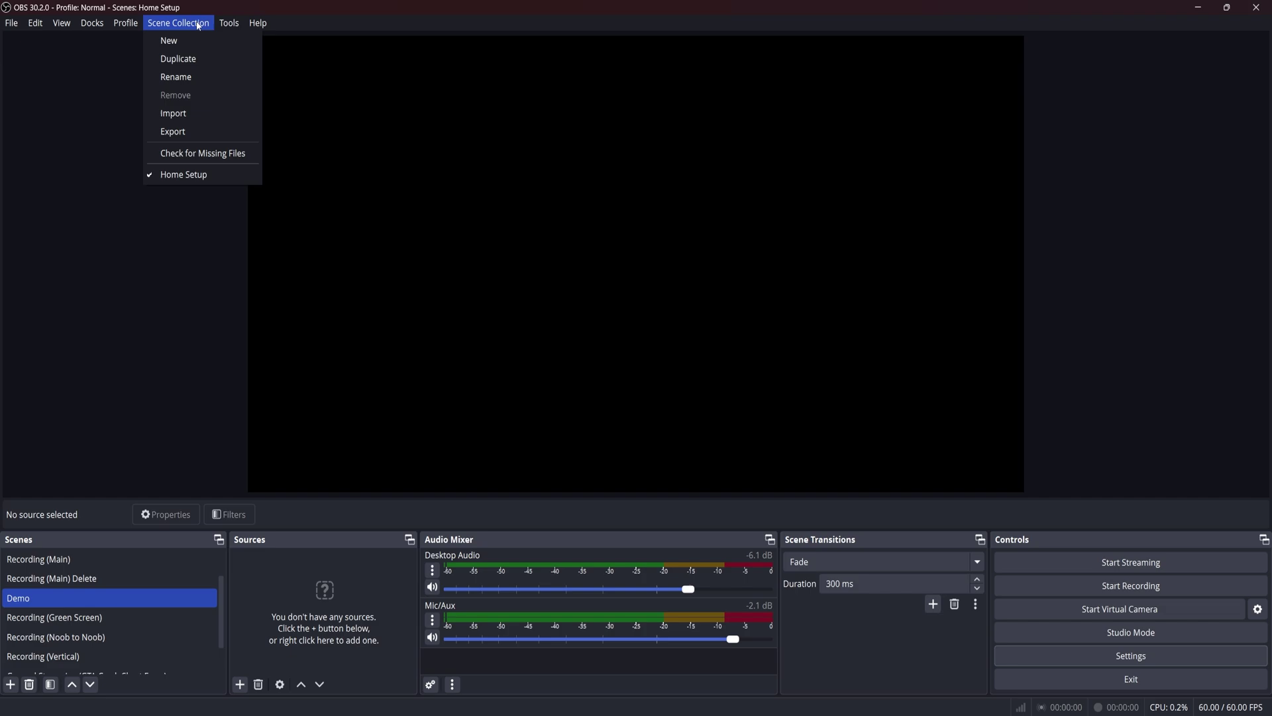
mouse_move(225, 25)
mouse_move(271, 25)
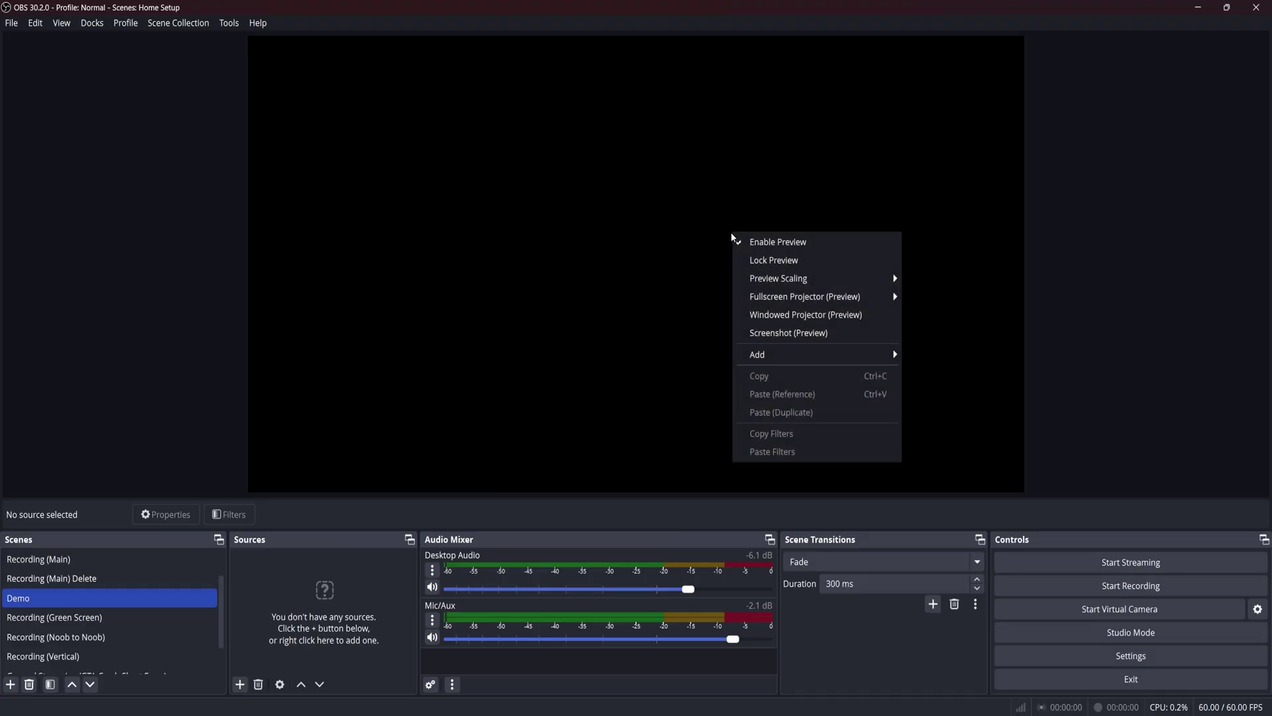
Step: Disable the preview of the Demo scene
left_click(795, 243)
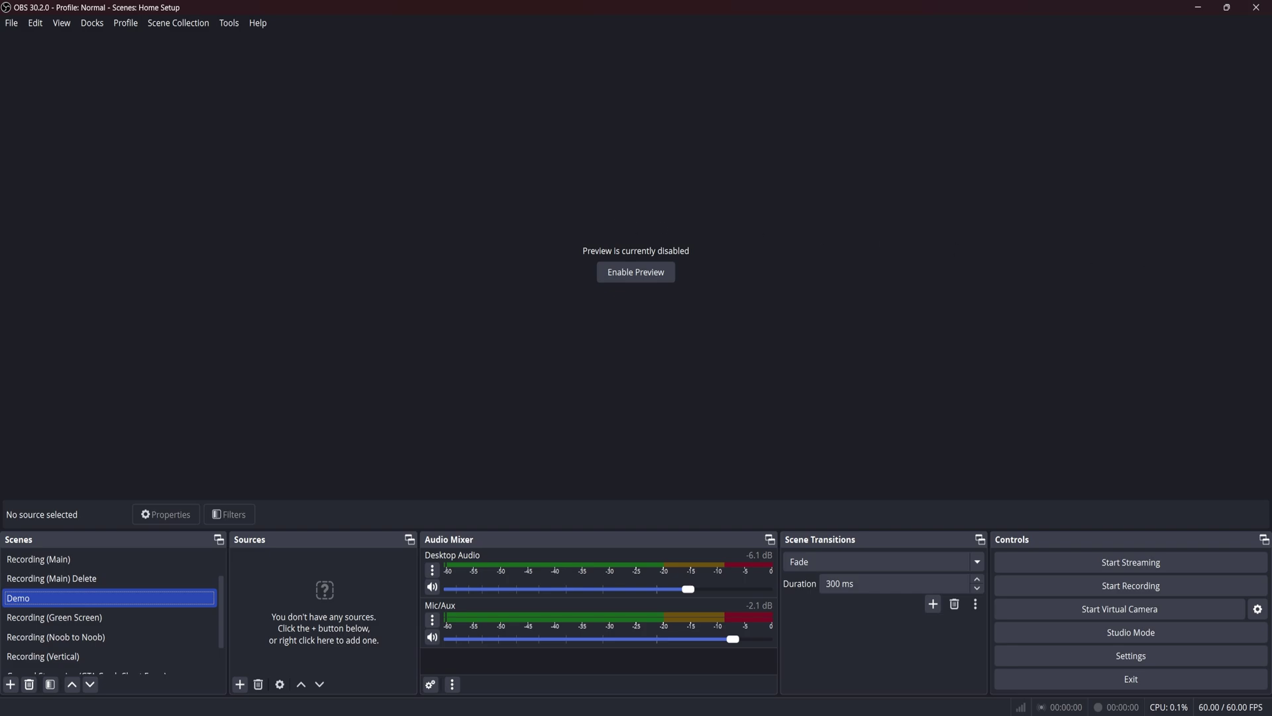
key("Return")
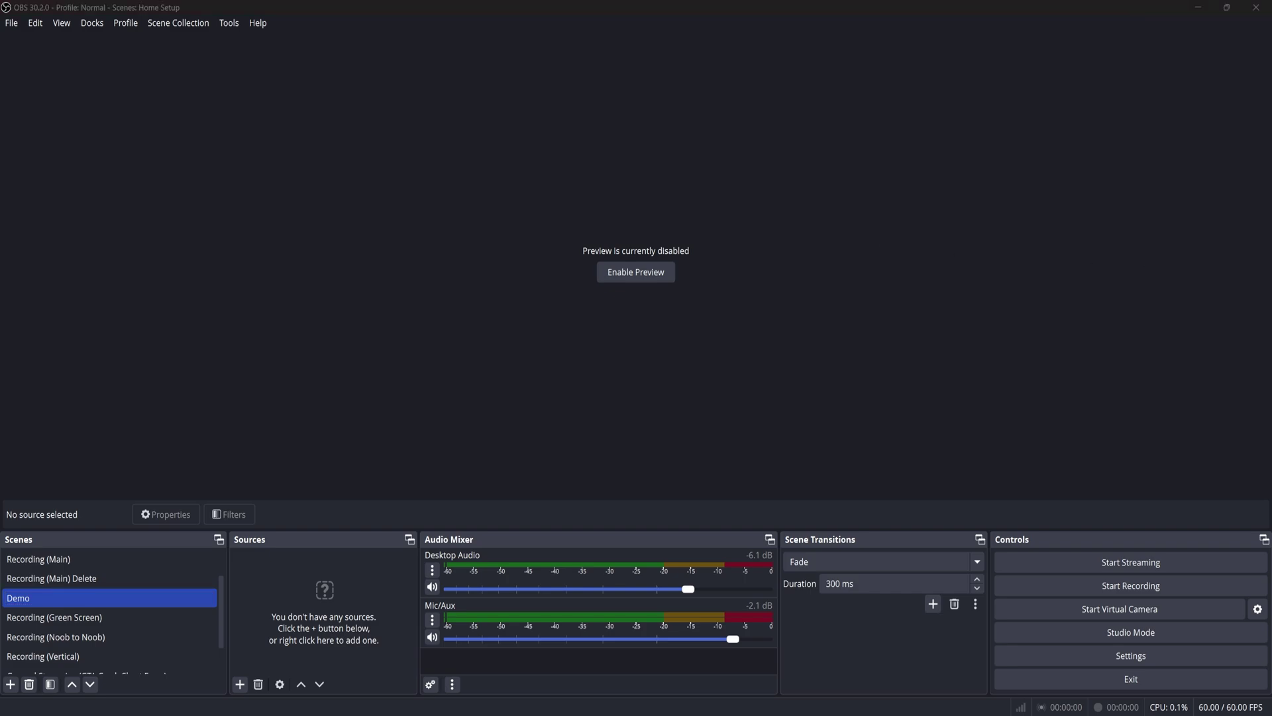